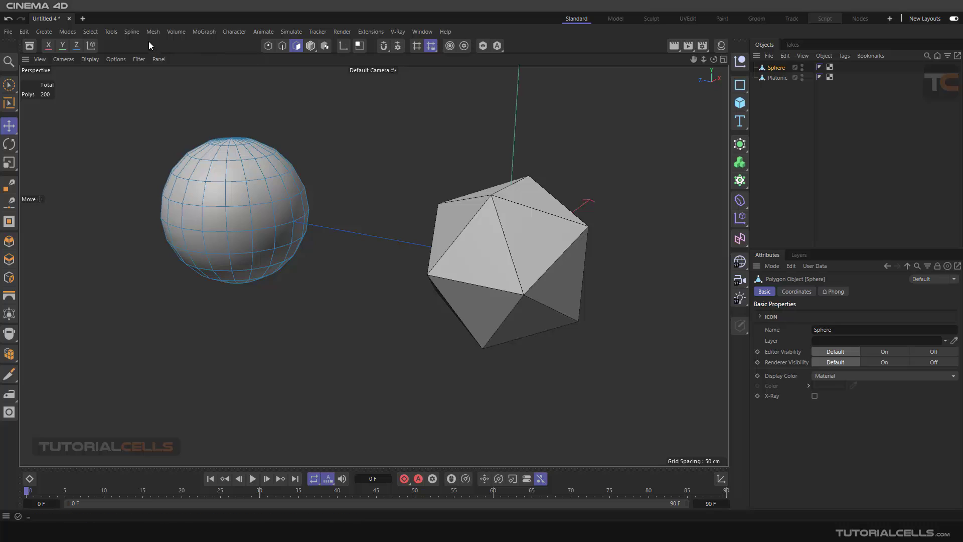
{"action": "right_click", "coordinate": [324, 104]}
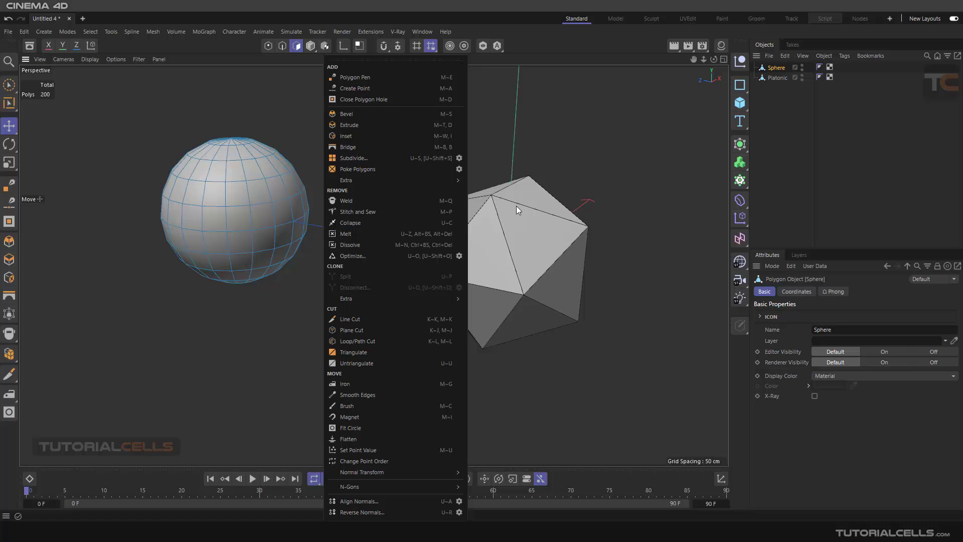
{"action": "left_click", "coordinate": [662, 352]}
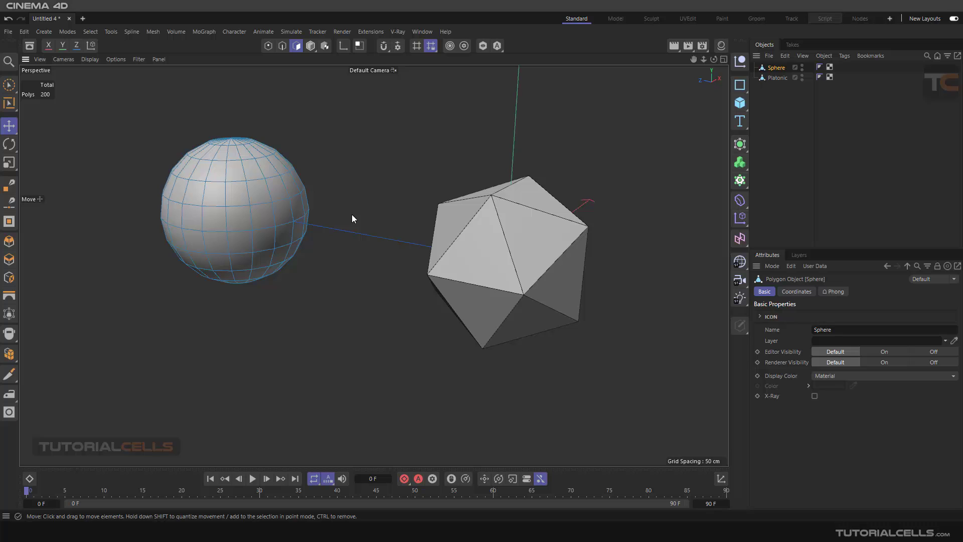
Make the Platonic polygon object the active object instead of the sphere
{"action": "left_click", "coordinate": [776, 77]}
{"action": "scroll", "coordinate": [493, 226], "scroll_direction": "up", "scroll_amount": 4}
{"action": "left_click_drag", "start_coordinate": [492, 226], "coordinate": [466, 221], "text": "alt"}
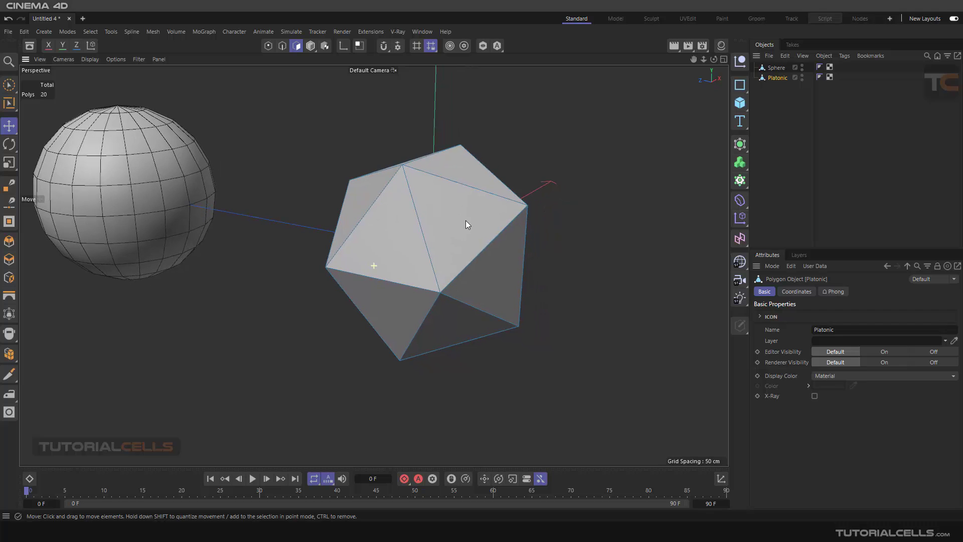
{"action": "left_click", "coordinate": [740, 144]}
{"action": "right_click", "coordinate": [293, 125]}
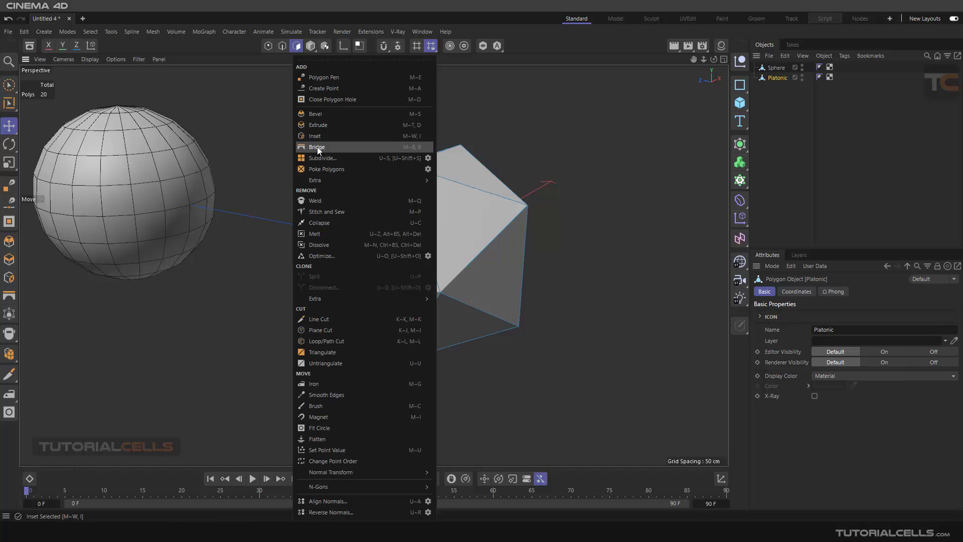
{"action": "left_click", "coordinate": [252, 108]}
{"action": "left_click", "coordinate": [153, 32]}
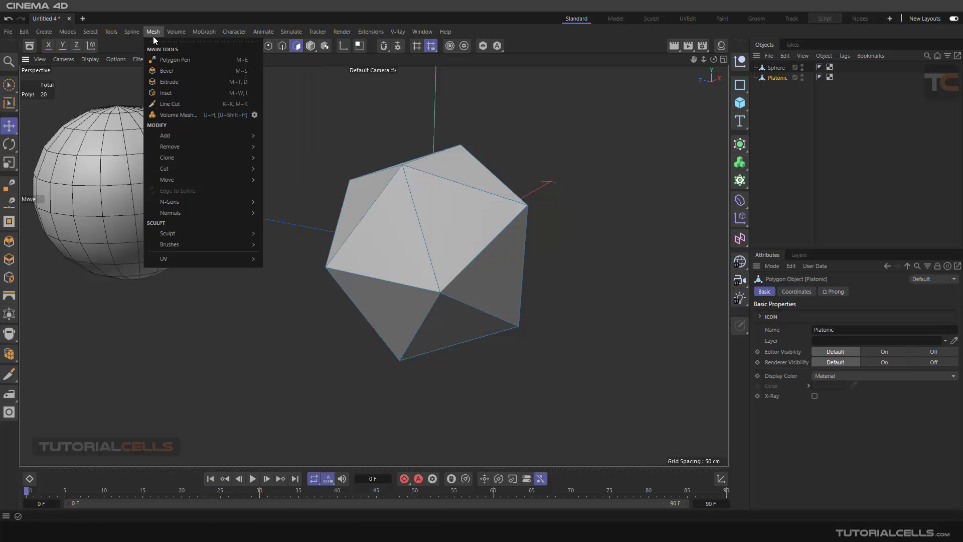
{"action": "mouse_move", "coordinate": [177, 135]}
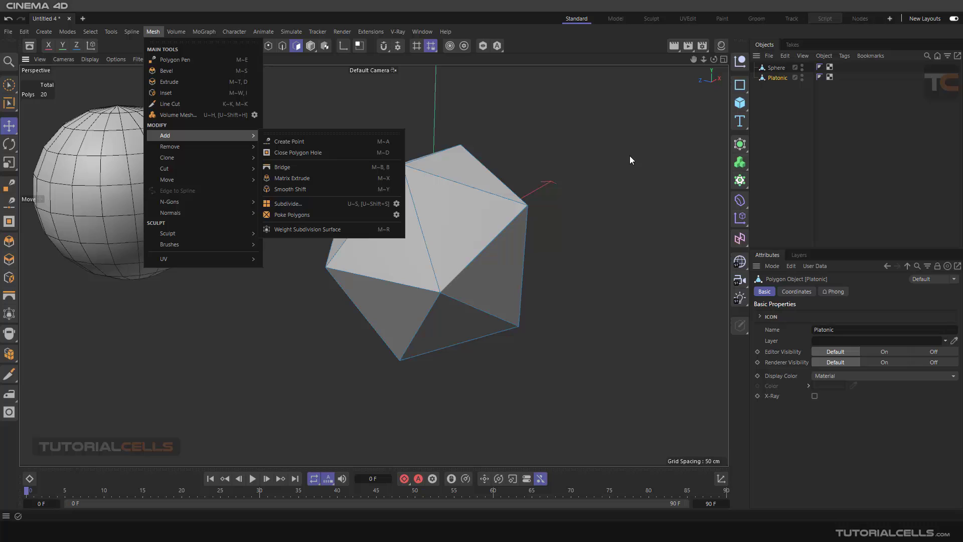
{"action": "key", "text": "Escape"}
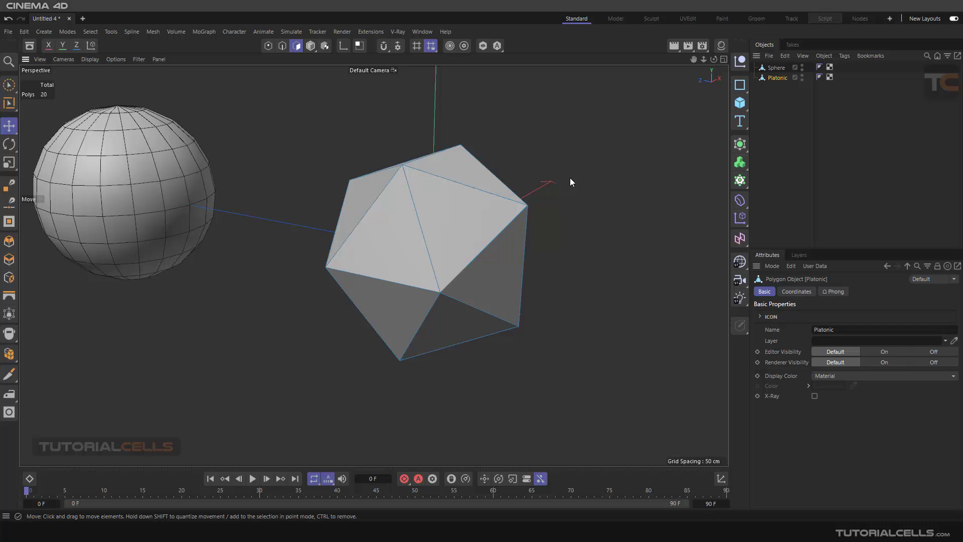
Subdivide the Platonic object using the Catmull-Clark pattern, with Smooth Subdivision turned off and 1 subdivision
{"action": "left_click_drag", "start_coordinate": [571, 178], "coordinate": [452, 217], "text": "alt"}
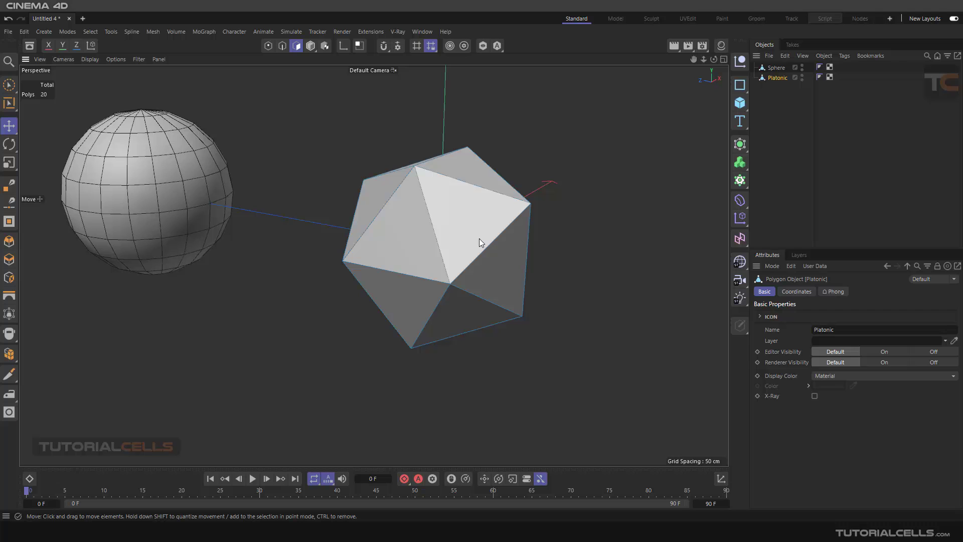
{"action": "mouse_move", "coordinate": [432, 189]}
{"action": "left_mouse_down", "text": "alt"}
{"action": "mouse_move", "coordinate": [480, 227]}
{"action": "mouse_move", "coordinate": [547, 235]}
{"action": "mouse_move", "coordinate": [482, 243]}
{"action": "mouse_move", "coordinate": [430, 197]}
{"action": "left_mouse_up", "text": "alt"}
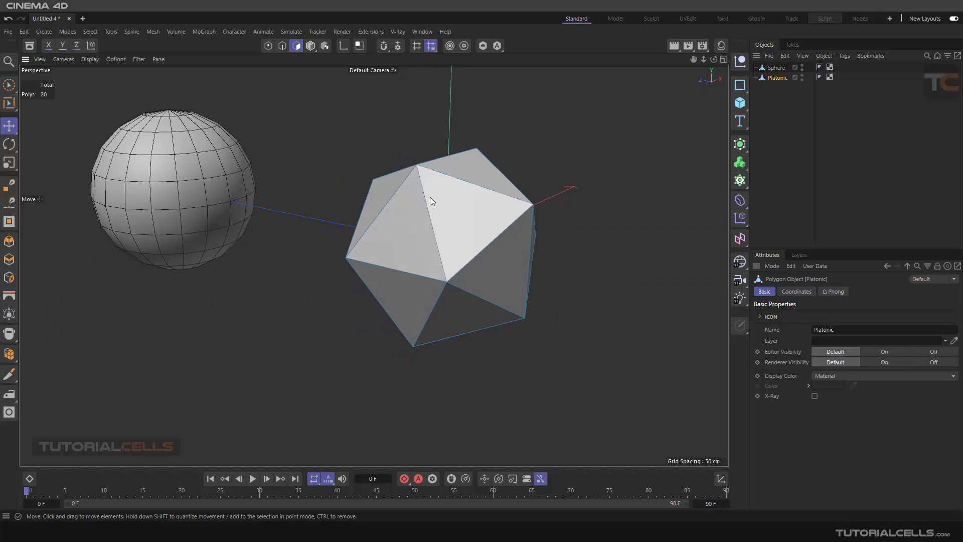
{"action": "right_click", "coordinate": [580, 148]}
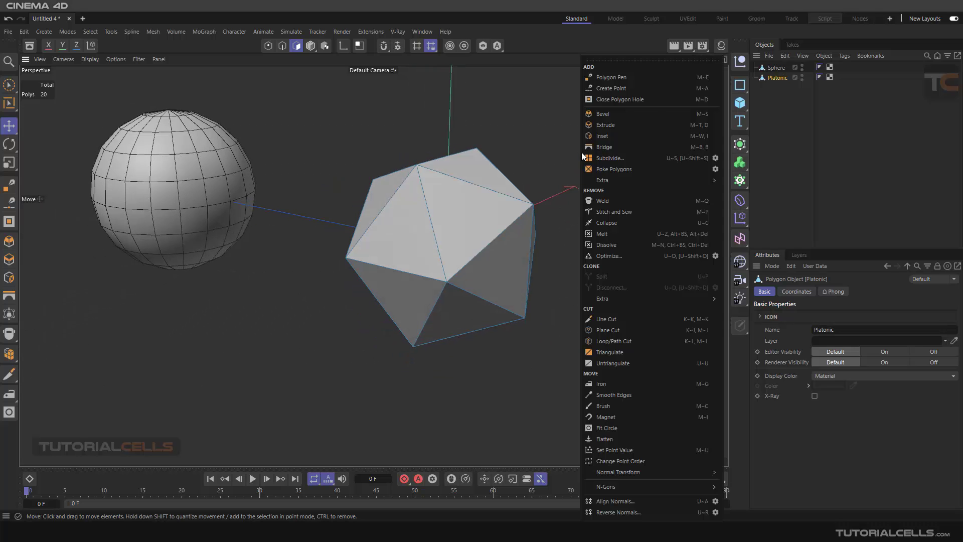
{"action": "left_click", "coordinate": [716, 158]}
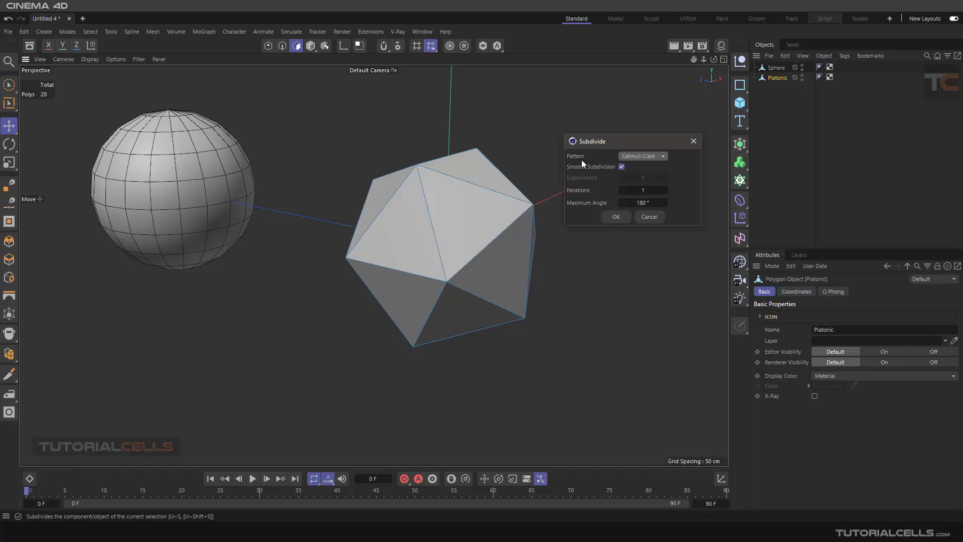
{"action": "left_click", "coordinate": [635, 156]}
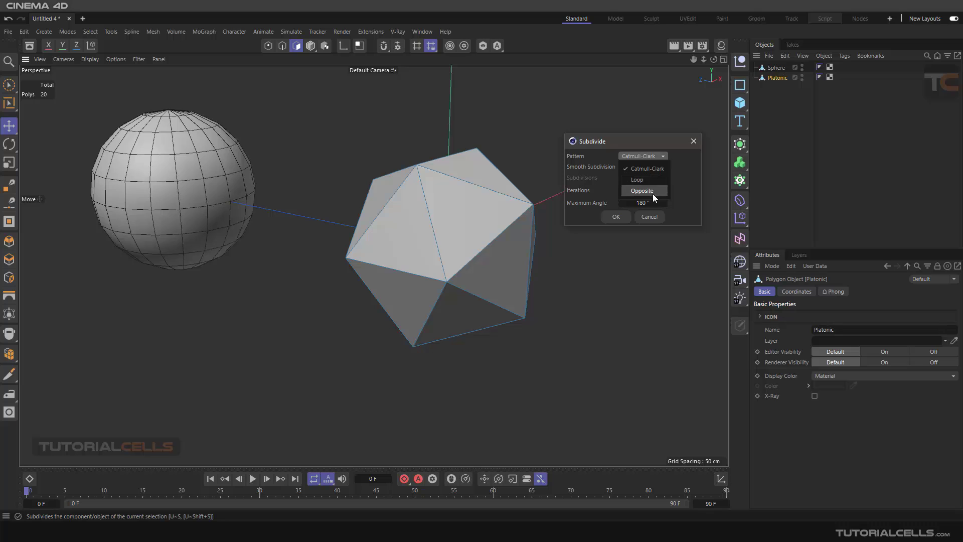
{"action": "left_click", "coordinate": [654, 145]}
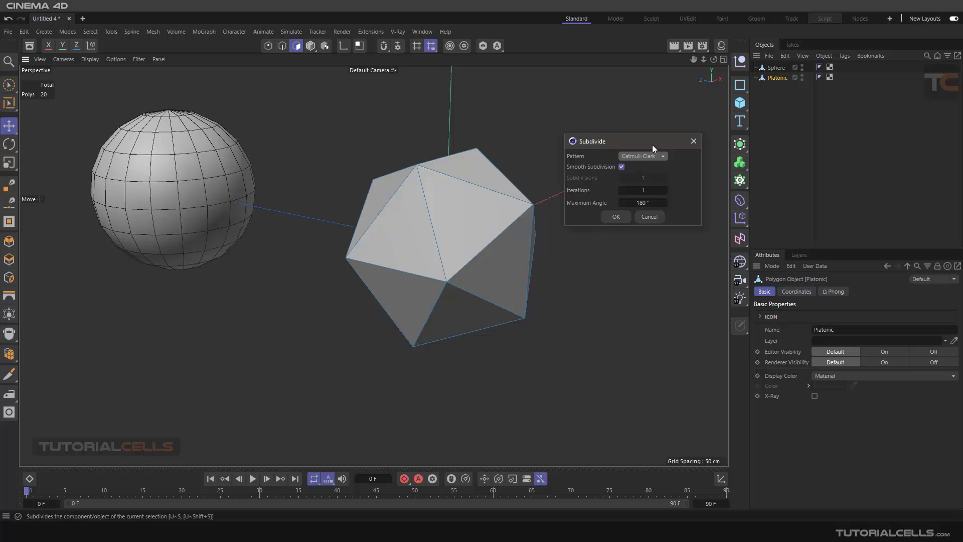
{"action": "left_click_drag", "start_coordinate": [652, 145], "coordinate": [656, 140]}
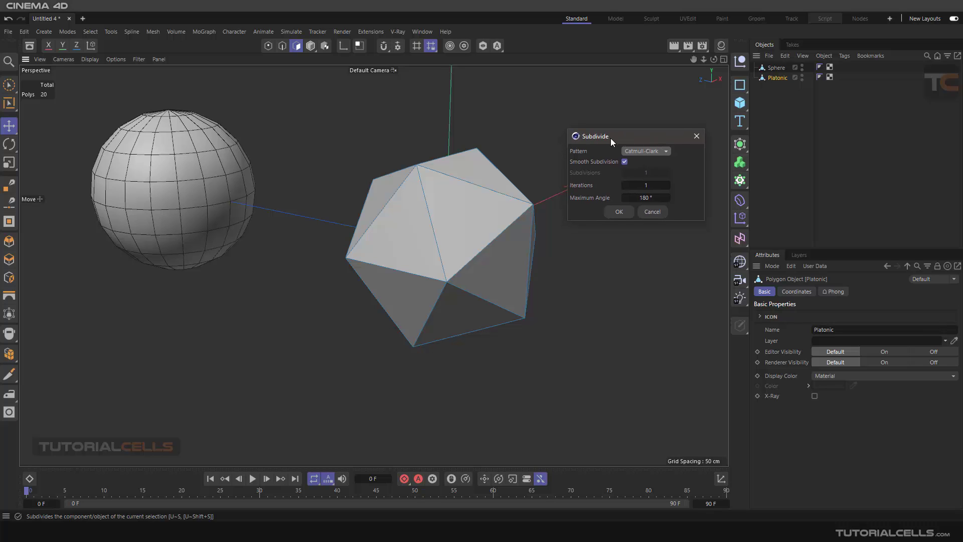
{"action": "left_click", "coordinate": [624, 163]}
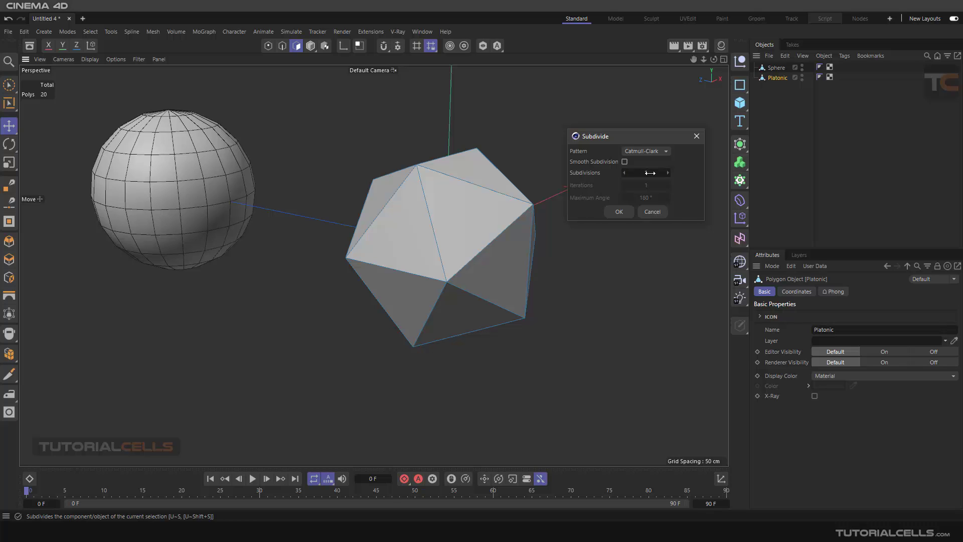
{"action": "left_click", "coordinate": [617, 213]}
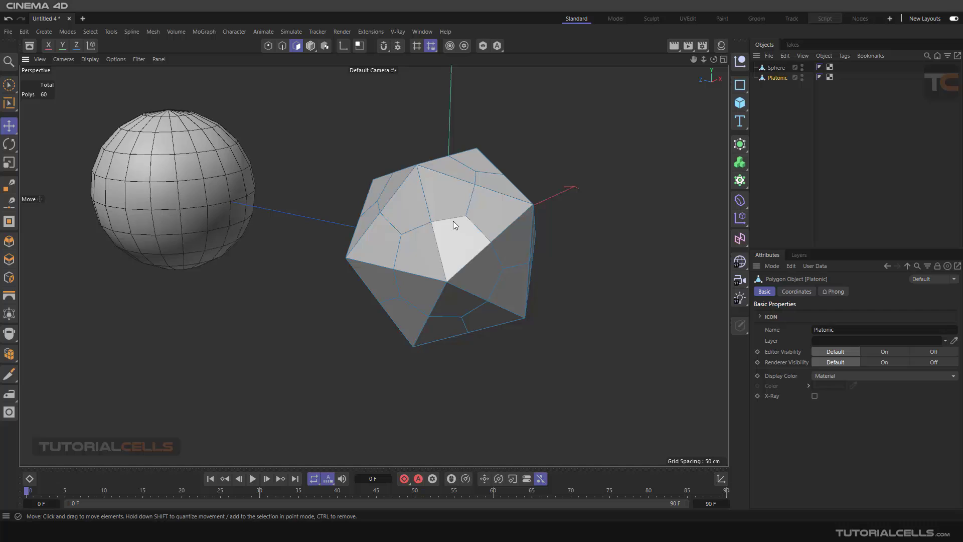
Add a cube primitive and move it along its Z axis until it stands clear of the Platonic object
{"action": "scroll", "coordinate": [483, 221], "scroll_direction": "down", "scroll_amount": 3}
{"action": "left_click_drag", "start_coordinate": [483, 221], "coordinate": [646, 142], "text": "alt"}
{"action": "left_click", "coordinate": [740, 102]}
{"action": "scroll", "coordinate": [402, 196], "scroll_direction": "down", "scroll_amount": 2}
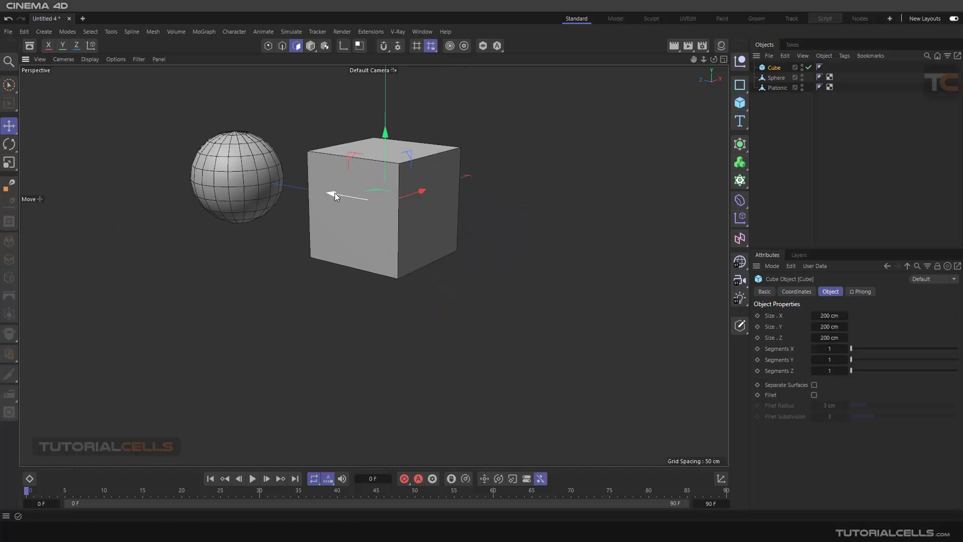
{"action": "left_click_drag", "start_coordinate": [335, 193], "coordinate": [495, 215]}
{"action": "scroll", "coordinate": [395, 200], "scroll_direction": "up", "scroll_amount": 3}
{"action": "left_click_drag", "start_coordinate": [396, 201], "coordinate": [418, 204], "text": "alt"}
{"action": "scroll", "coordinate": [383, 196], "scroll_direction": "up", "scroll_amount": 3}
{"action": "scroll", "coordinate": [379, 188], "scroll_direction": "down", "scroll_amount": 2}
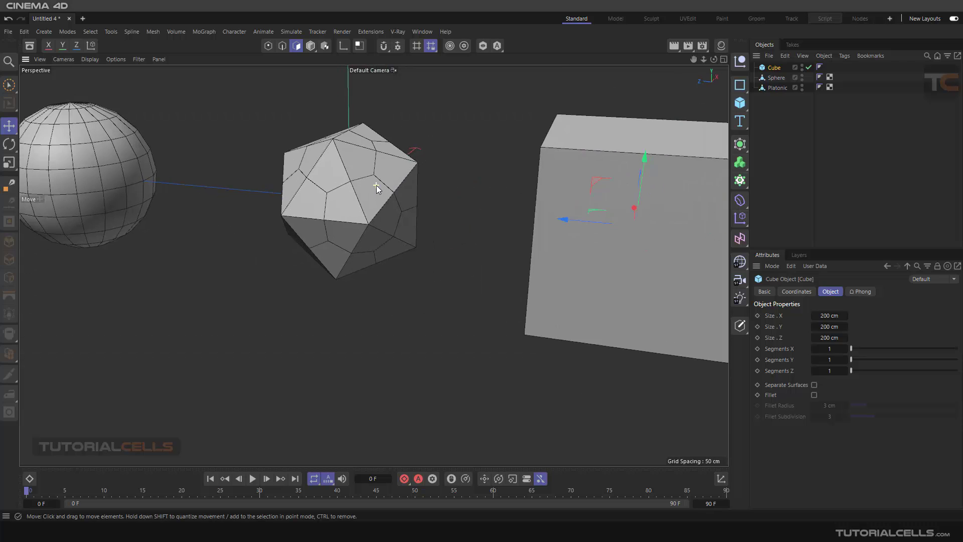
Convert the cube primitive into an editable polygon object
{"action": "scroll", "coordinate": [497, 215], "scroll_direction": "down", "scroll_amount": 2}
{"action": "left_click_drag", "start_coordinate": [529, 194], "coordinate": [724, 263], "text": "alt"}
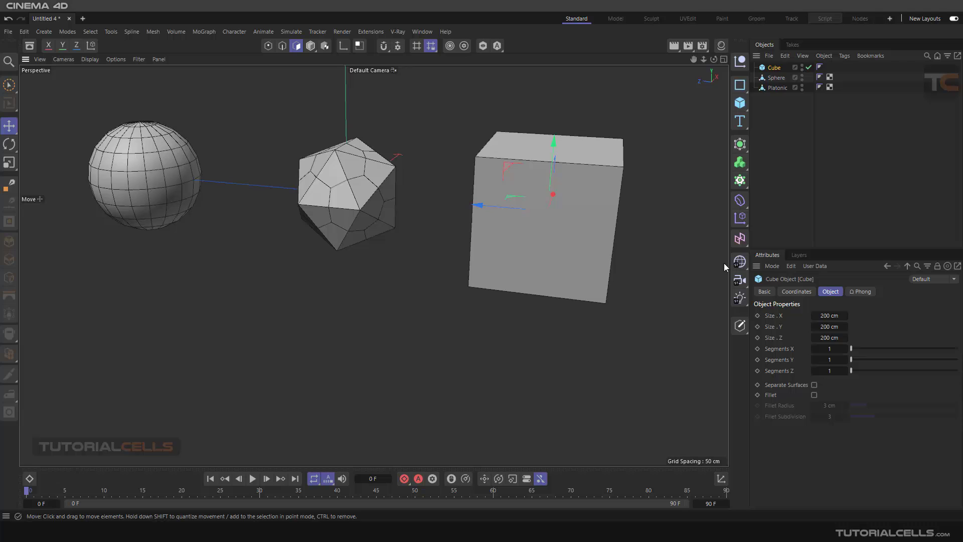
{"action": "left_click", "coordinate": [740, 326]}
{"action": "scroll", "coordinate": [639, 207], "scroll_direction": "up", "scroll_amount": 2}
{"action": "scroll", "coordinate": [639, 204], "scroll_direction": "down", "scroll_amount": 2}
{"action": "left_click_drag", "start_coordinate": [585, 200], "coordinate": [514, 208], "text": "alt"}
Try subdividing the whole cube with Catmull-Clark, smoothing off and 1 subdivision, and undo it
{"action": "right_click", "coordinate": [652, 124]}
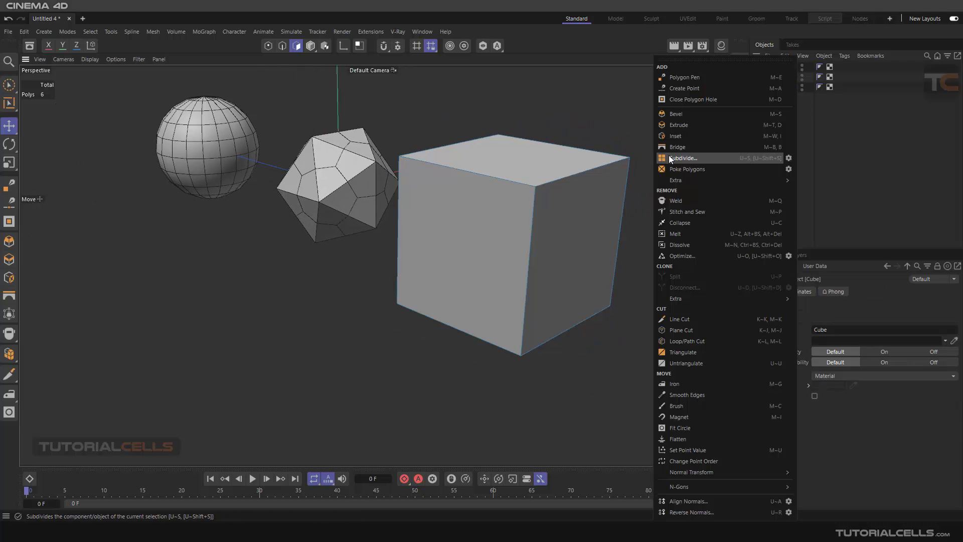
{"action": "left_click", "coordinate": [788, 157]}
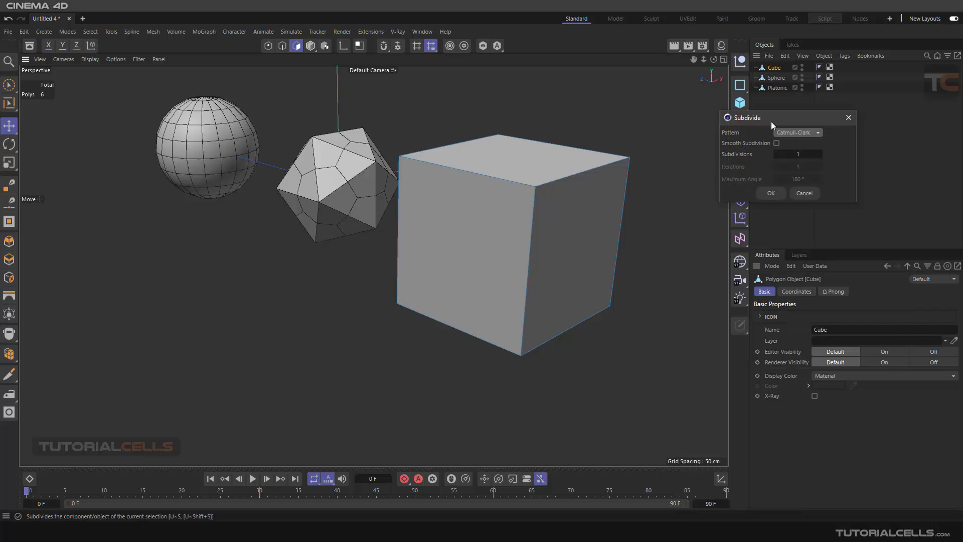
{"action": "left_click_drag", "start_coordinate": [772, 121], "coordinate": [738, 155]}
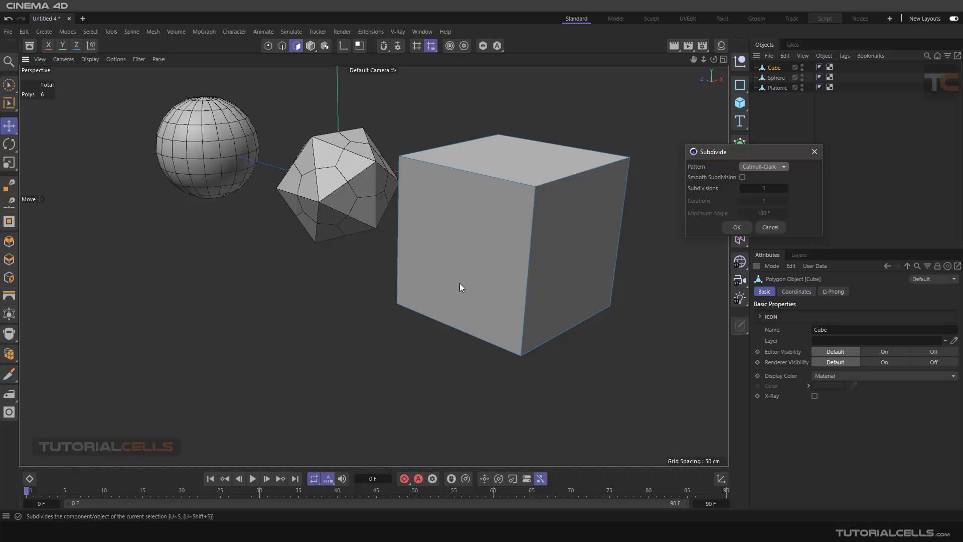
{"action": "left_click", "coordinate": [736, 227]}
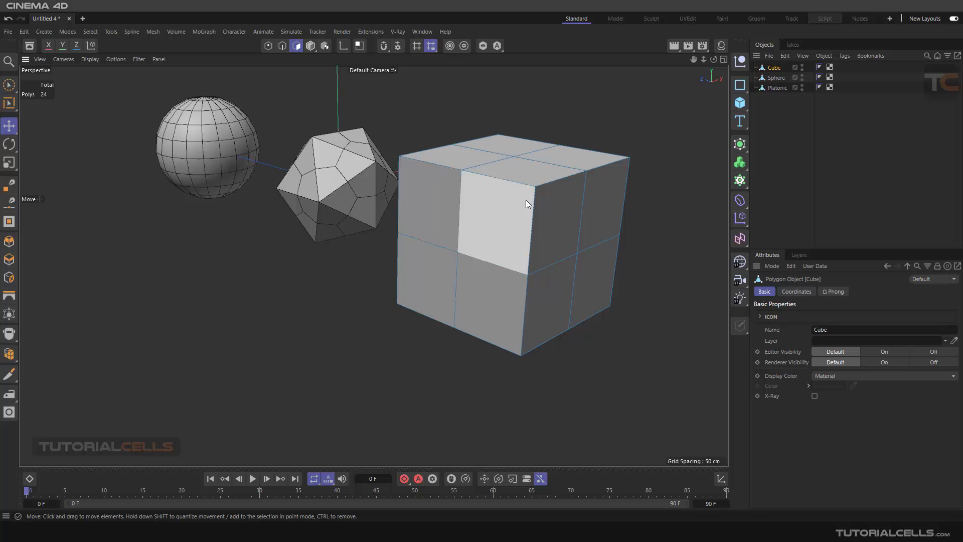
{"action": "key", "text": "ctrl+z"}
Select one side face of the cube, try subdividing only that face once, and undo the subdivision
{"action": "left_click", "coordinate": [484, 213]}
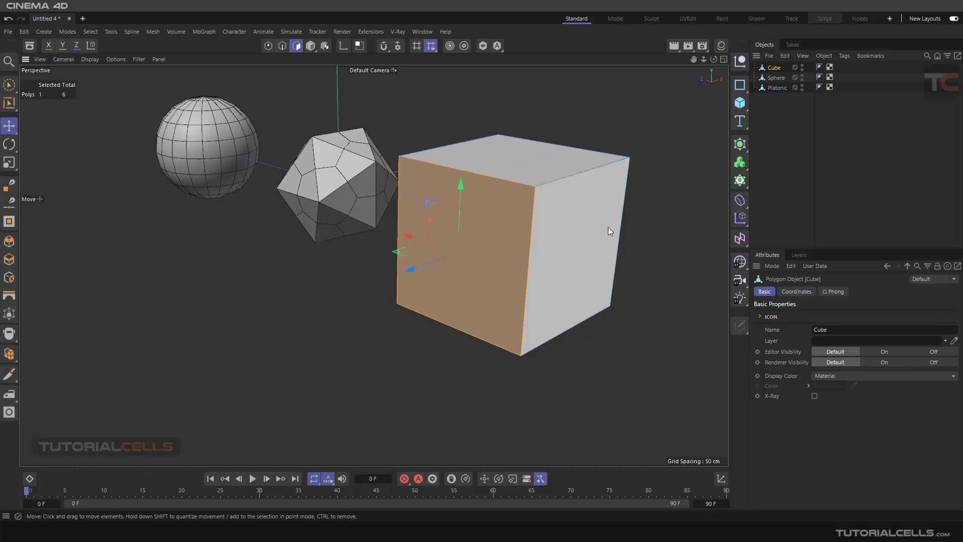
{"action": "right_click", "coordinate": [656, 151]}
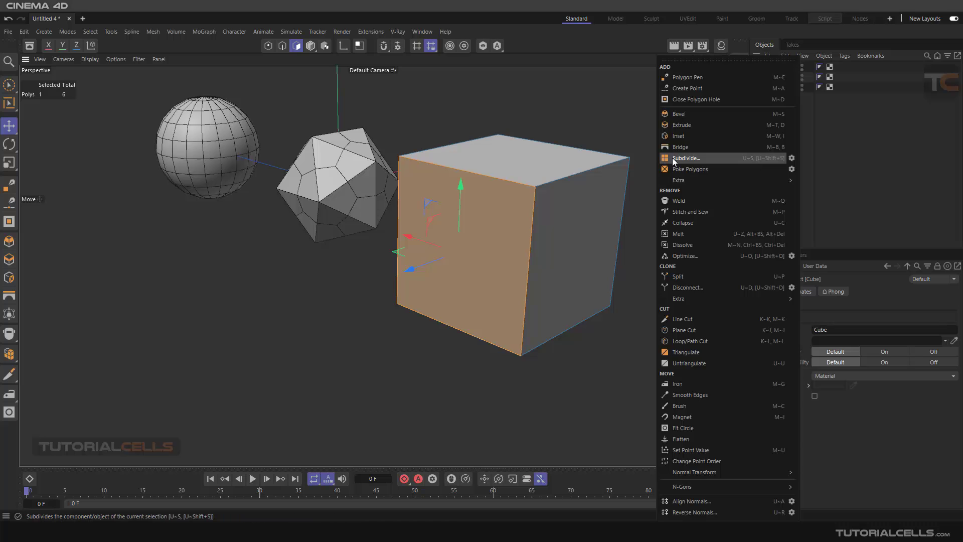
{"action": "left_click", "coordinate": [793, 162]}
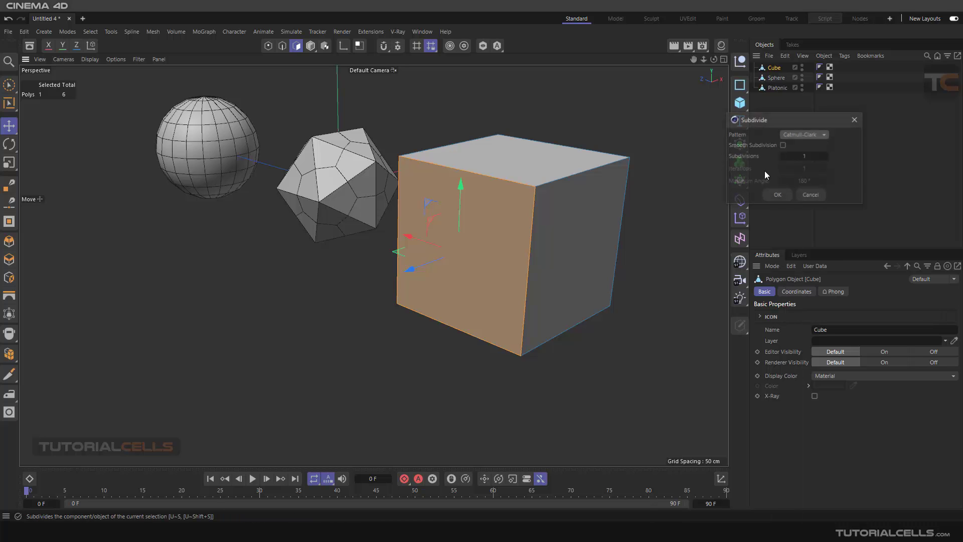
{"action": "left_click", "coordinate": [797, 189]}
{"action": "right_click", "coordinate": [656, 121]}
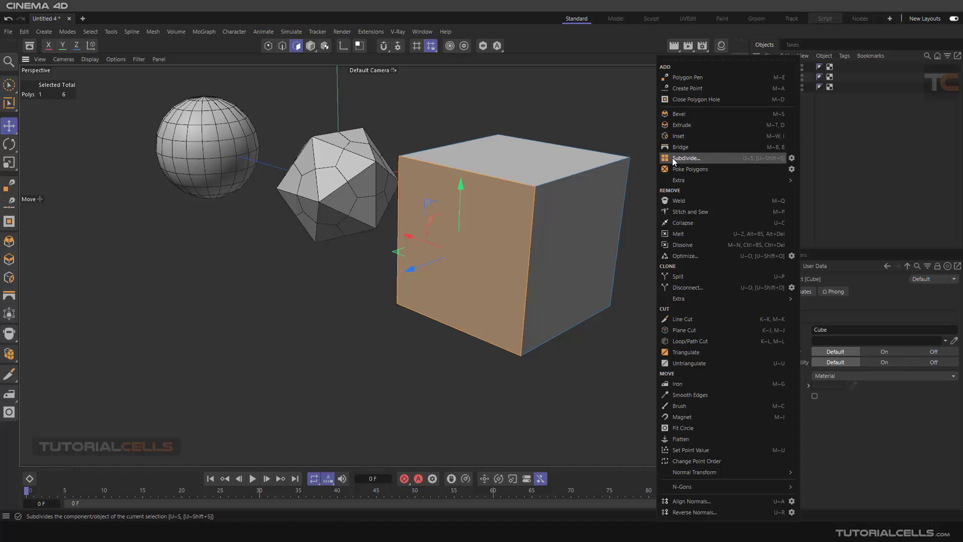
{"action": "left_click", "coordinate": [678, 159]}
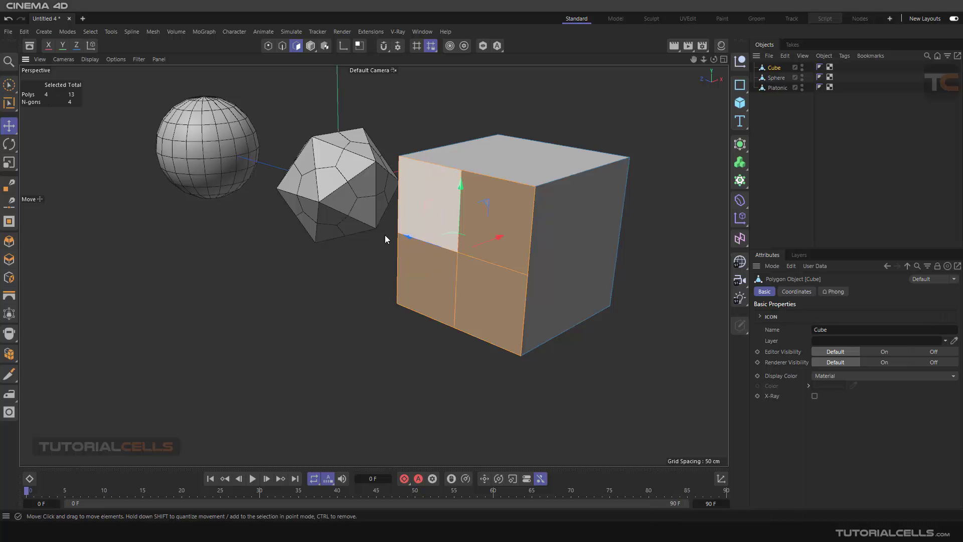
{"action": "scroll", "coordinate": [393, 288], "scroll_direction": "down", "scroll_amount": 2}
{"action": "key", "text": "ctrl+z"}
{"action": "key", "text": "ctrl+z"}
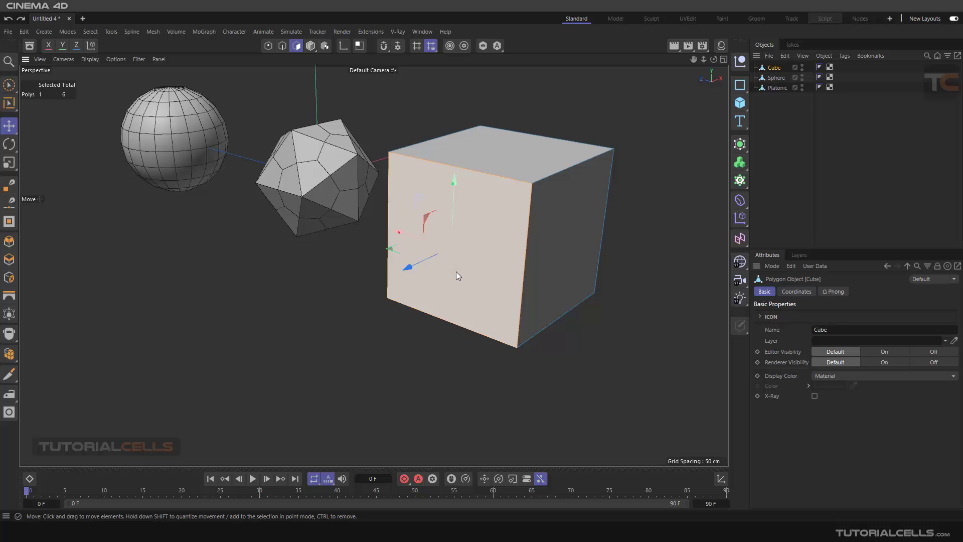
Try subdividing the selected cube face with Subdivisions set to 2, and undo it
{"action": "right_click", "coordinate": [629, 215]}
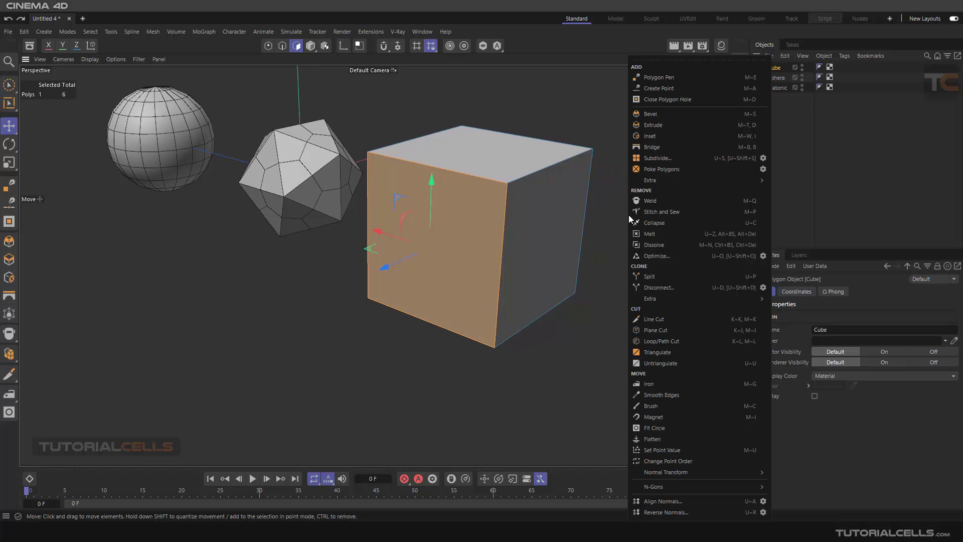
{"action": "left_click", "coordinate": [758, 157]}
{"action": "left_click", "coordinate": [791, 153]}
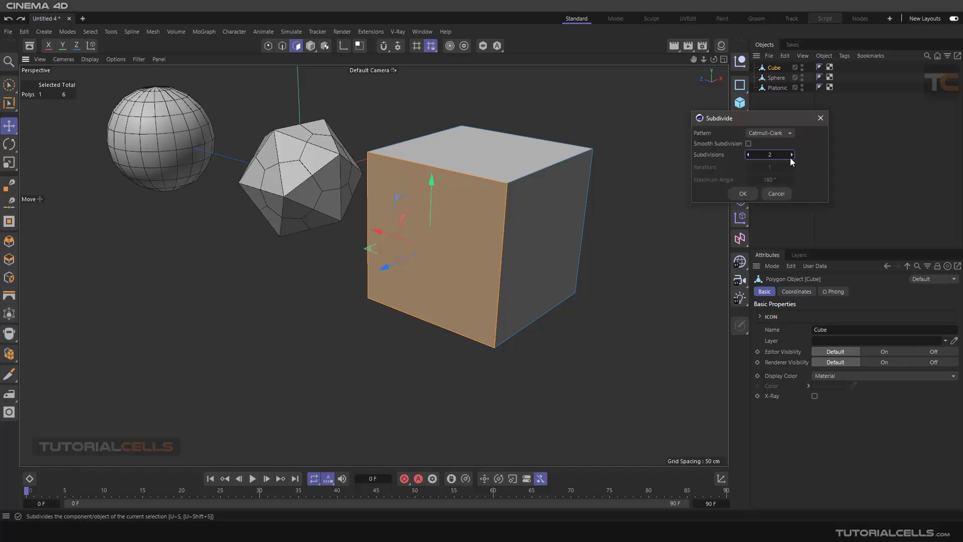
{"action": "left_click", "coordinate": [743, 194]}
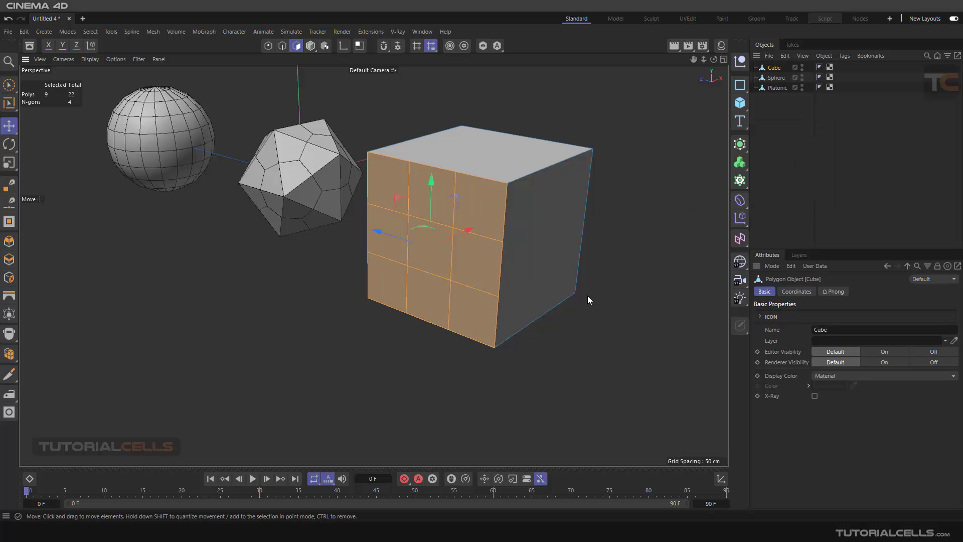
{"action": "key", "text": "ctrl+z"}
Clear the face selection on the cube
{"action": "scroll", "coordinate": [506, 209], "scroll_direction": "up", "scroll_amount": 5}
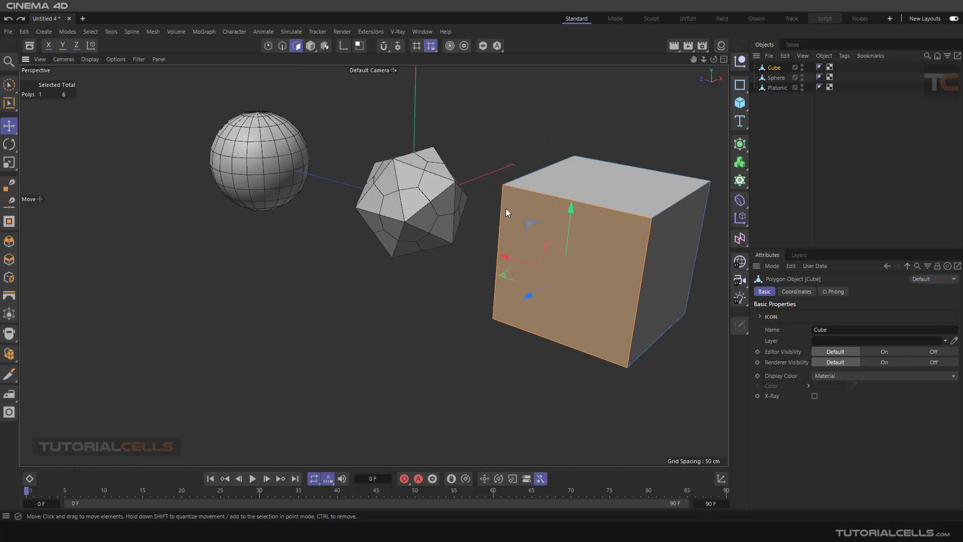
{"action": "left_click_drag", "start_coordinate": [422, 183], "coordinate": [458, 243], "text": "alt"}
{"action": "left_click", "coordinate": [400, 186]}
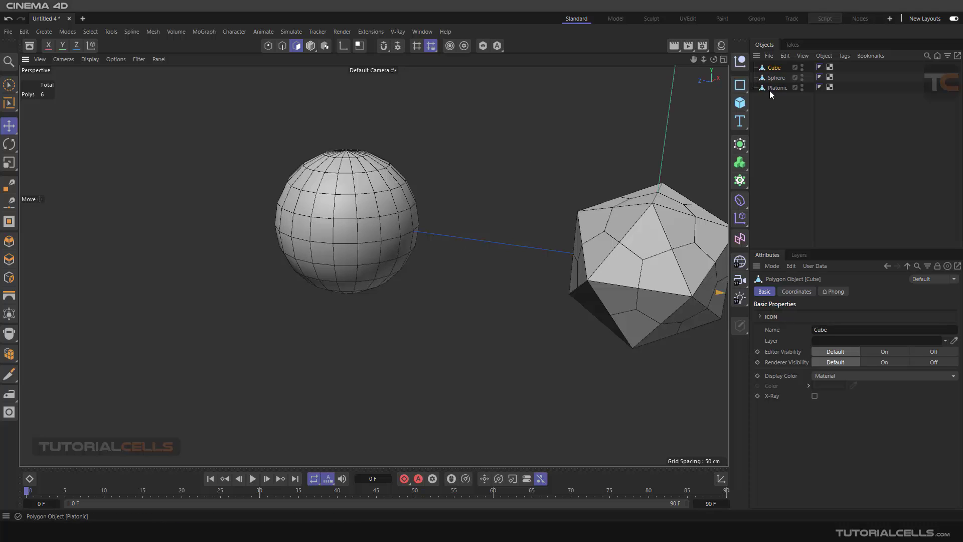
{"action": "left_click", "coordinate": [776, 78]}
{"action": "scroll", "coordinate": [392, 161], "scroll_direction": "up", "scroll_amount": 2}
{"action": "right_click", "coordinate": [510, 110]}
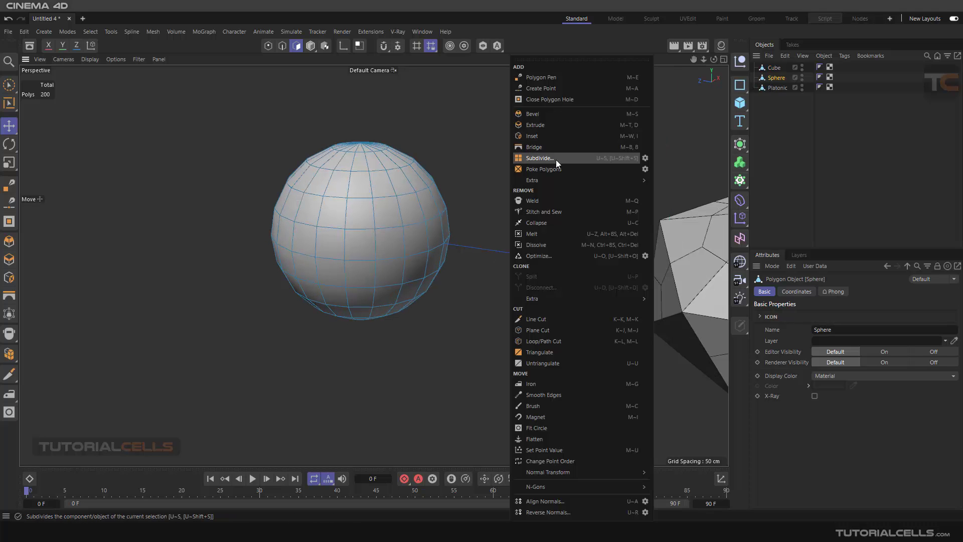
{"action": "left_click", "coordinate": [645, 158]}
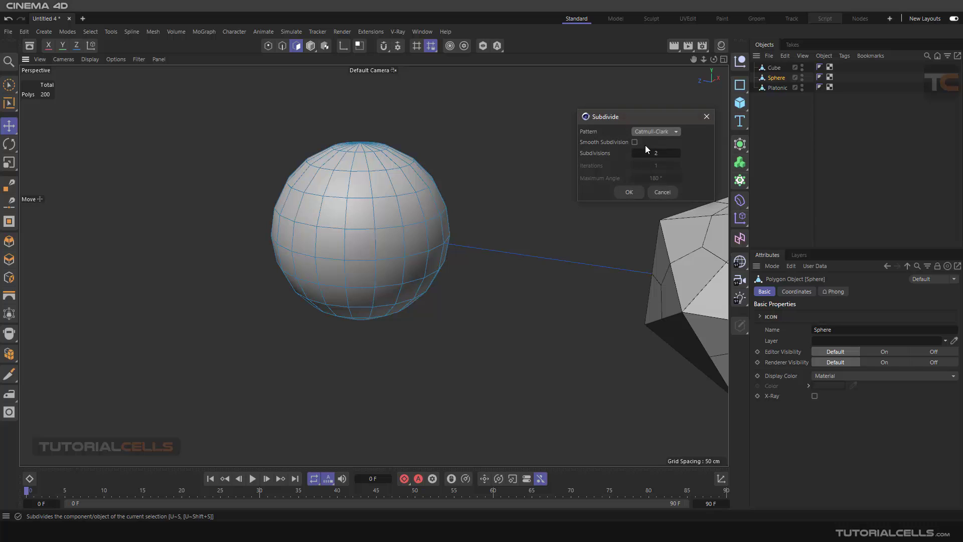
{"action": "left_click", "coordinate": [662, 192]}
Try subdividing the whole Platonic object with Catmull-Clark, Smooth Subdivision on, 1 iteration and a 180° maximum angle, and undo it
{"action": "scroll", "coordinate": [673, 209], "scroll_direction": "down", "scroll_amount": 2}
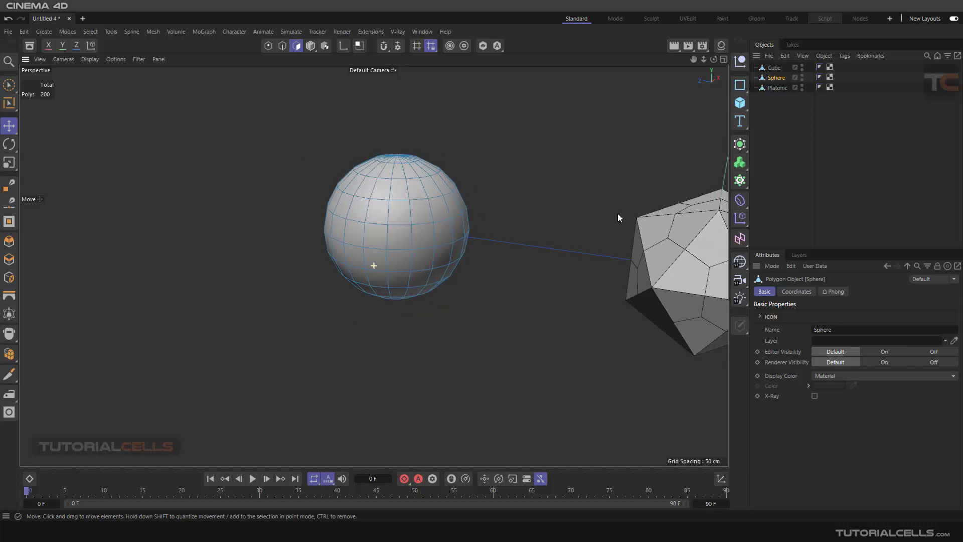
{"action": "middle_click_drag", "start_coordinate": [618, 213], "coordinate": [456, 222], "text": "alt"}
{"action": "left_click", "coordinate": [777, 88]}
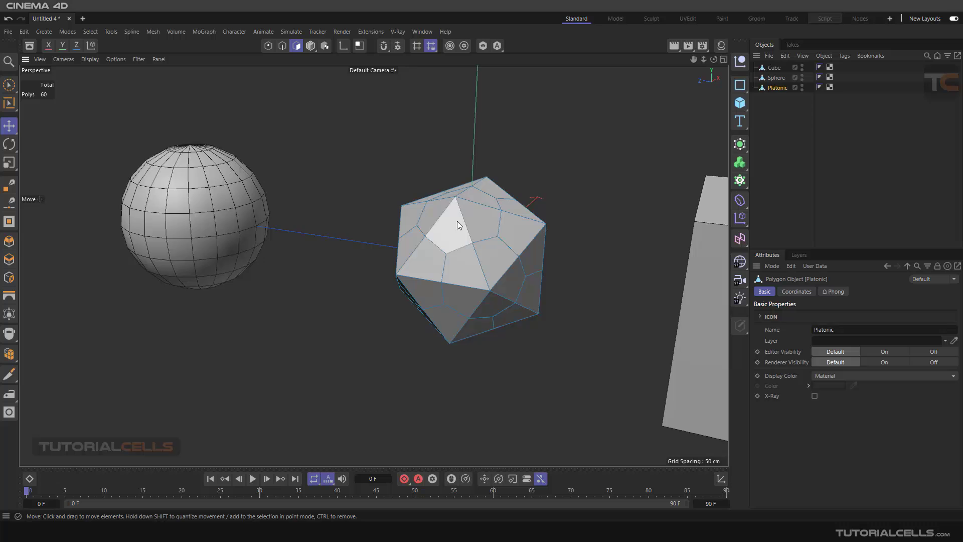
{"action": "scroll", "coordinate": [457, 221], "scroll_direction": "up", "scroll_amount": 3}
{"action": "right_click", "coordinate": [564, 127]}
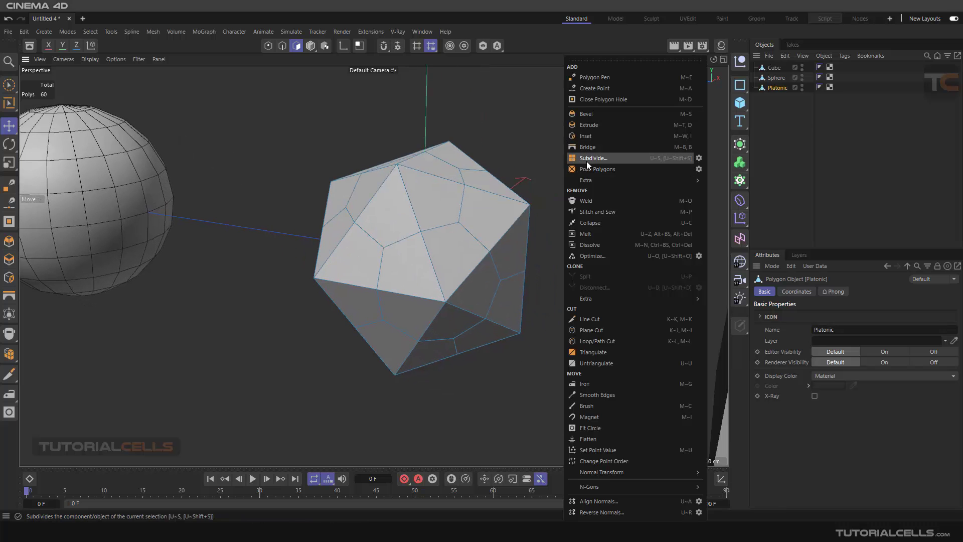
{"action": "left_click", "coordinate": [699, 158]}
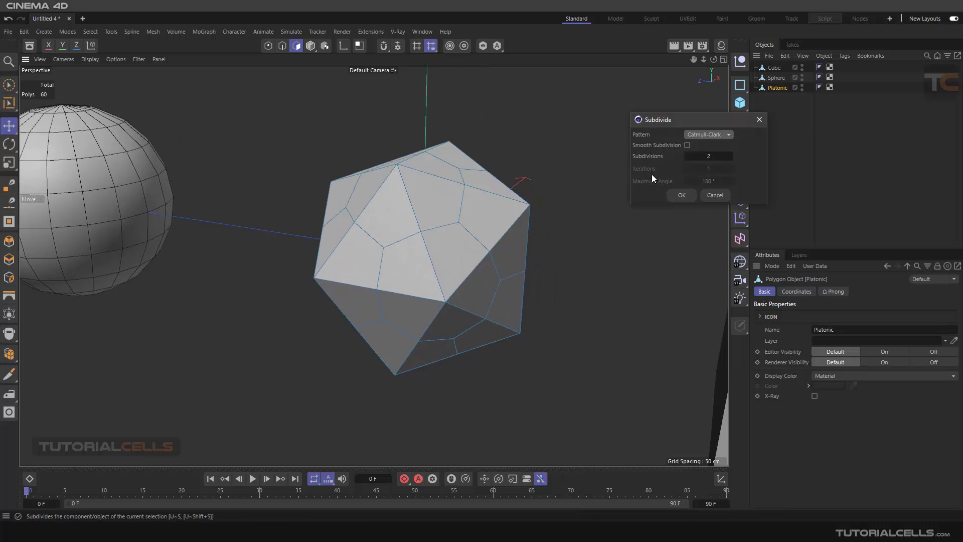
{"action": "left_click", "coordinate": [687, 145]}
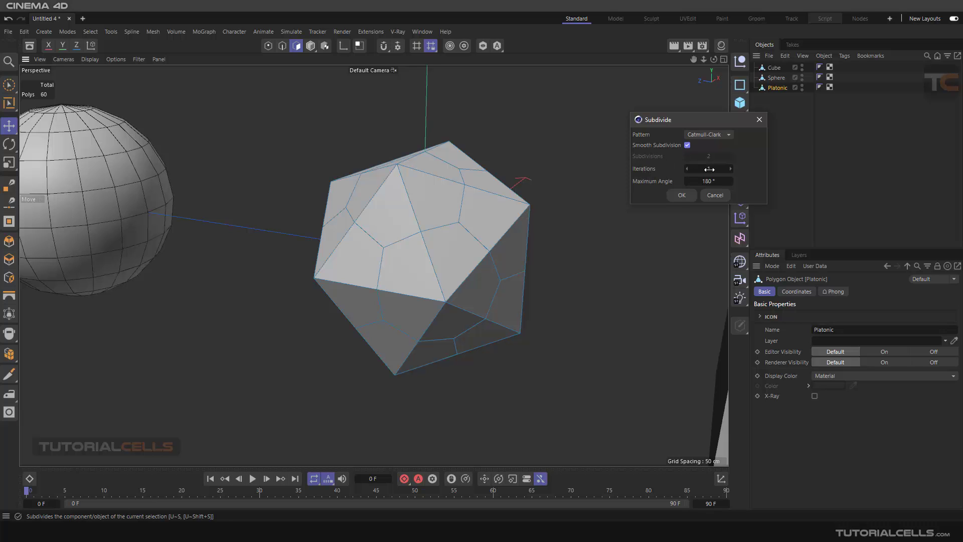
{"action": "left_click", "coordinate": [683, 195]}
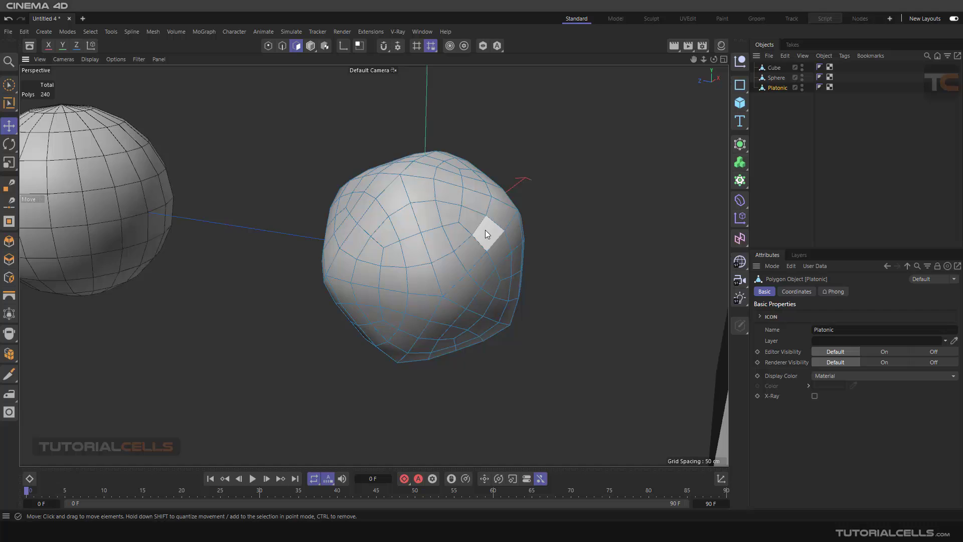
{"action": "left_click_drag", "start_coordinate": [486, 230], "coordinate": [508, 217], "text": "alt"}
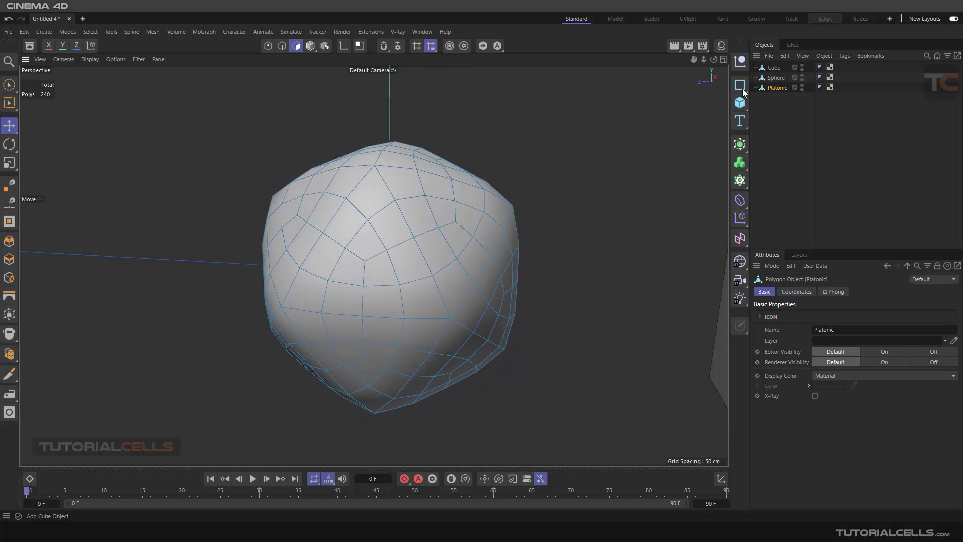
{"action": "left_click", "coordinate": [741, 146]}
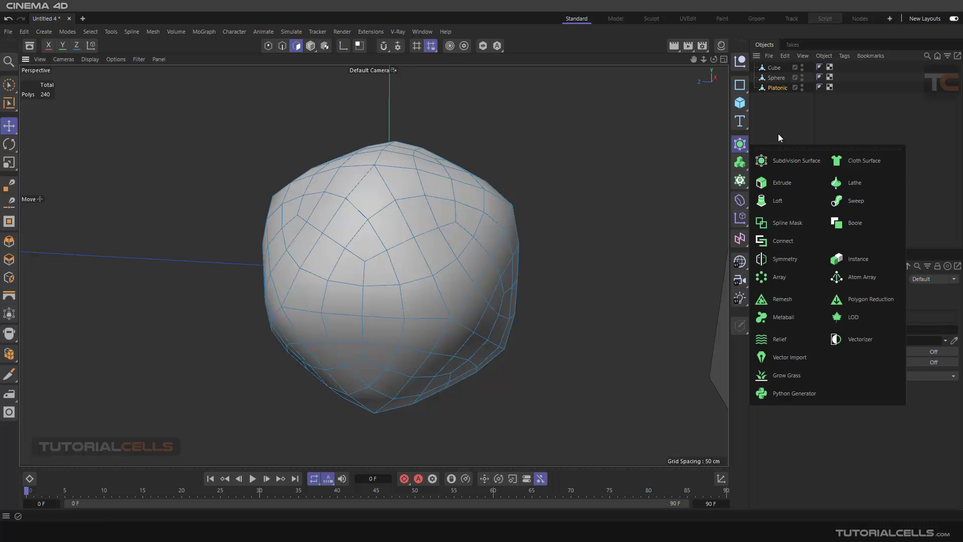
{"action": "key", "text": "ctrl+z"}
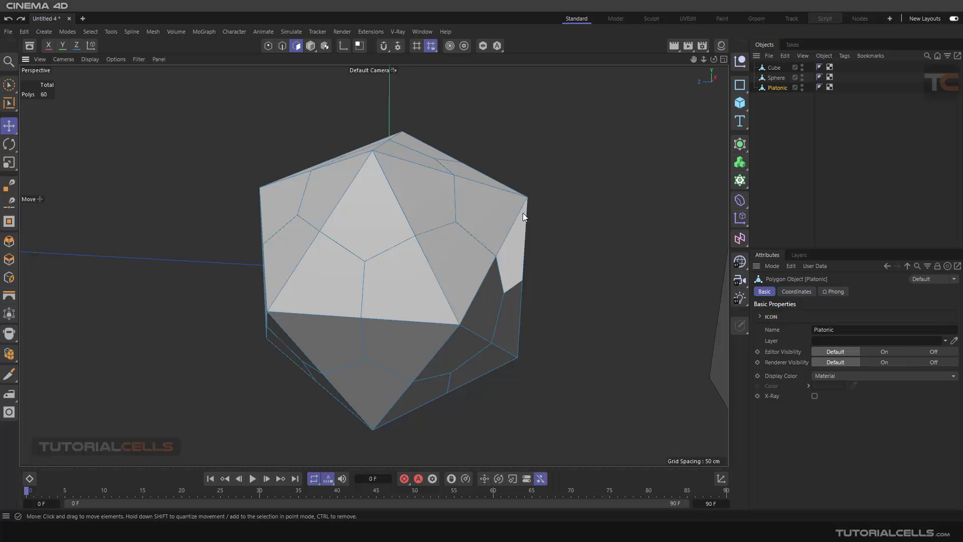
Review the Subdivide pattern, smoothing and subdivision options for the Platonic object and close them without applying
{"action": "scroll", "coordinate": [523, 216], "scroll_direction": "down", "scroll_amount": 2}
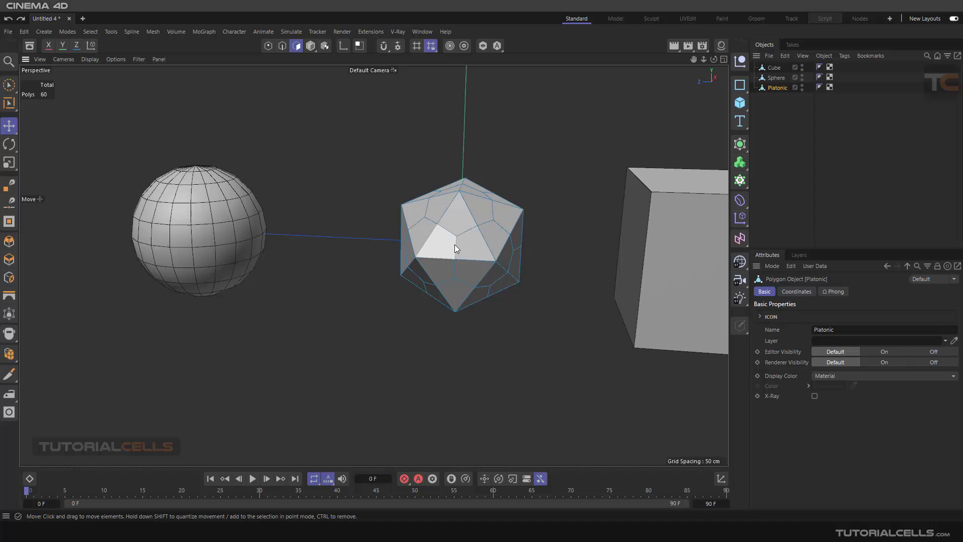
{"action": "right_click", "coordinate": [609, 137]}
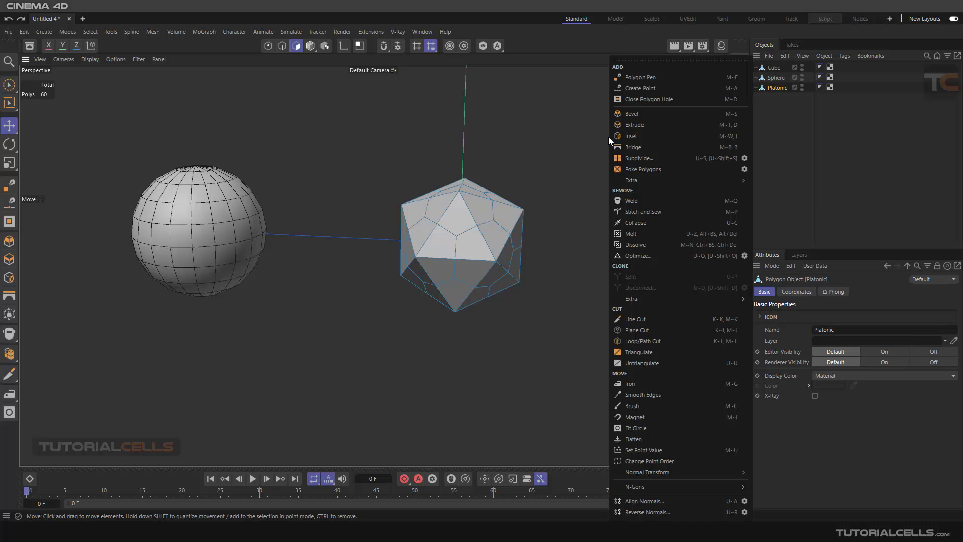
{"action": "left_click", "coordinate": [745, 158]}
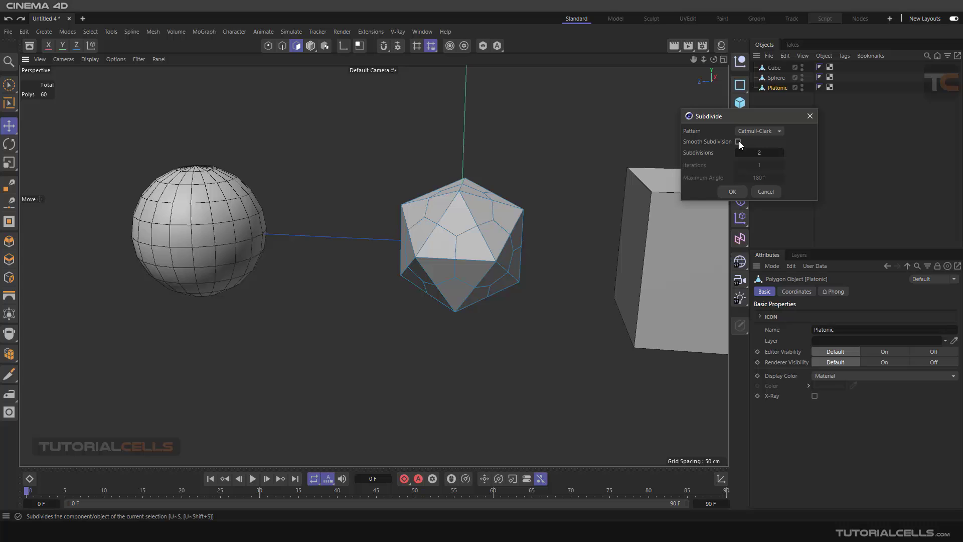
{"action": "left_click_drag", "start_coordinate": [735, 116], "coordinate": [628, 137]}
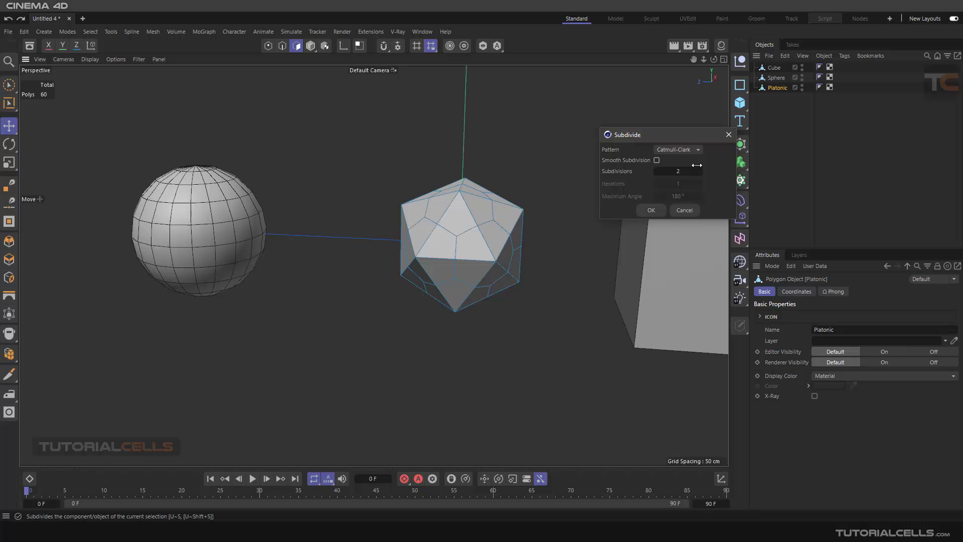
{"action": "left_click", "coordinate": [728, 135]}
{"action": "left_click_drag", "start_coordinate": [670, 196], "coordinate": [453, 249], "text": "alt"}
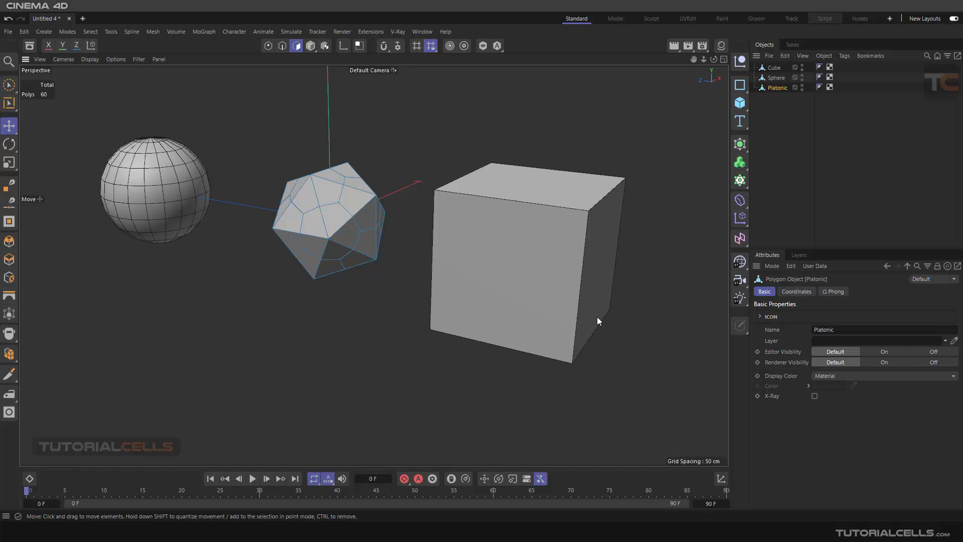
{"action": "scroll", "coordinate": [601, 228], "scroll_direction": "up", "scroll_amount": 1}
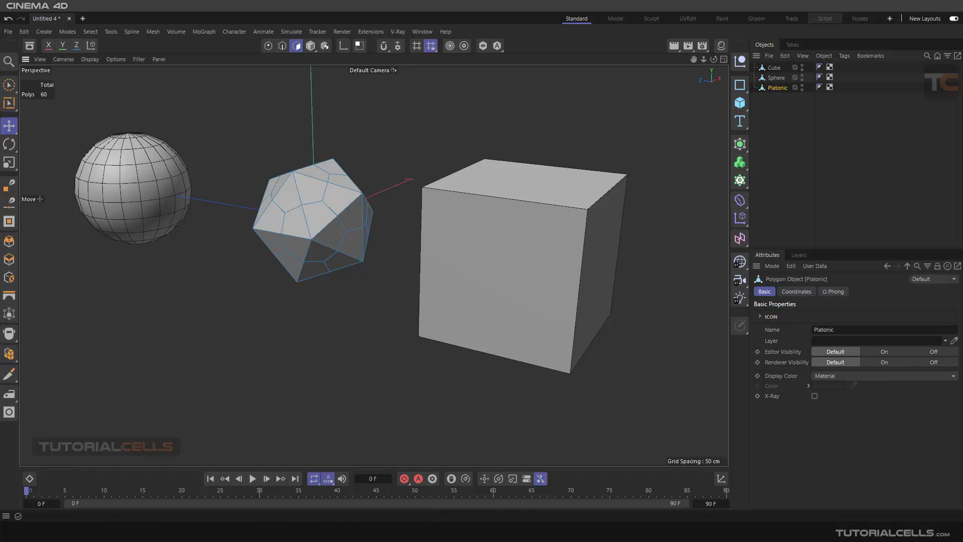
Switch to the Photos app and examine the reference images of subdivided spheres and of the Catmull-Clark, Opposite and Loop patterns
{"action": "mouse_move", "coordinate": [431, 532]}
{"action": "left_click", "coordinate": [462, 486]}
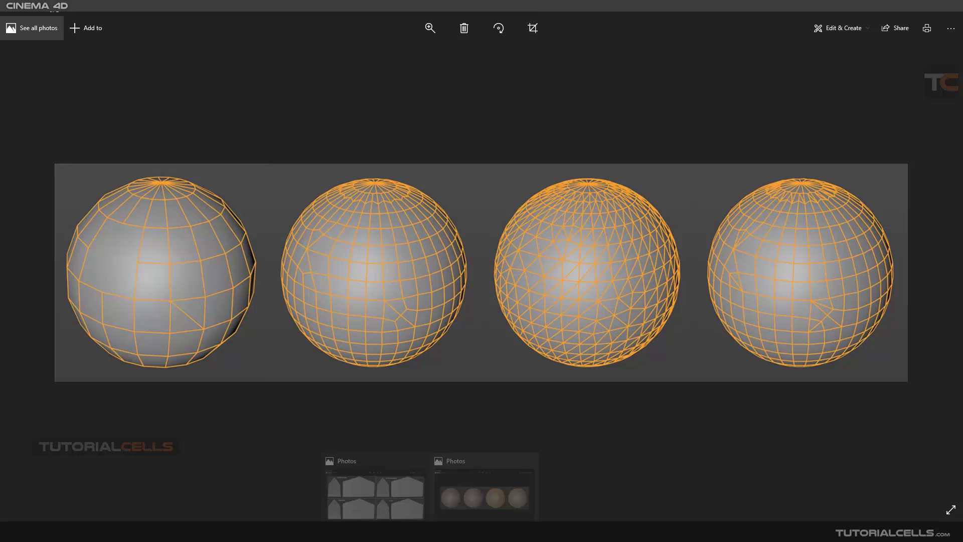
{"action": "left_click", "coordinate": [393, 507]}
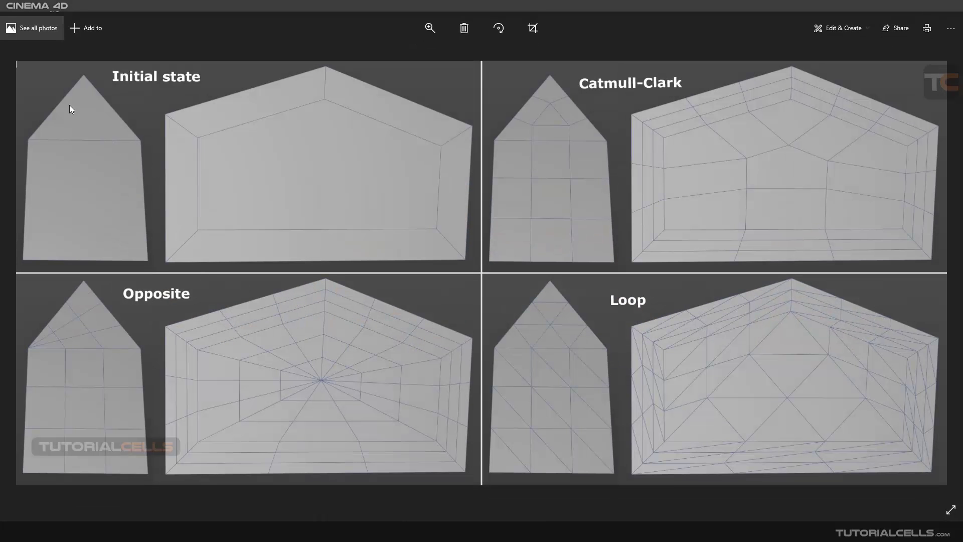